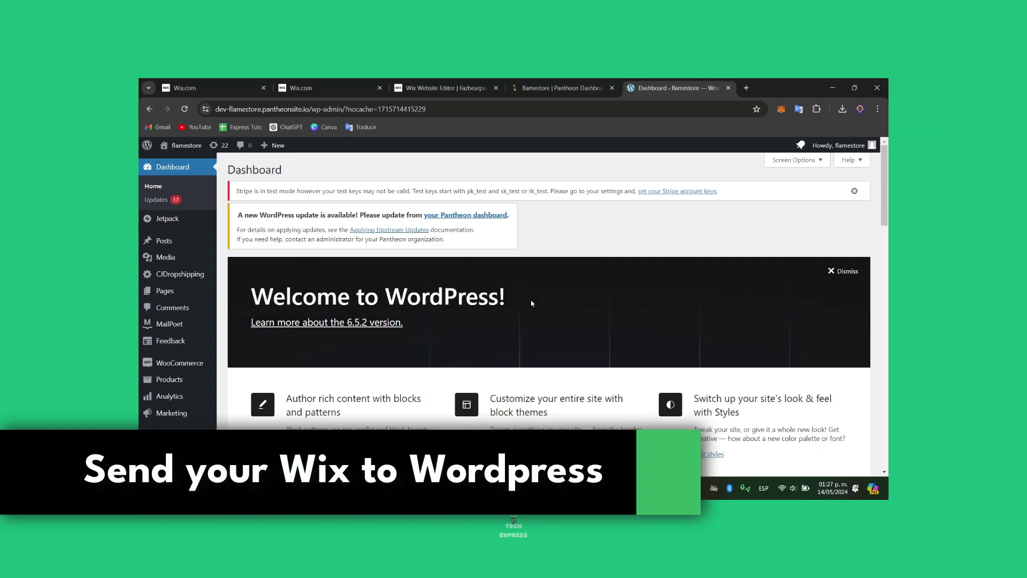
Step: Switch from the flamestore WordPress admin to the Wix dashboard that lists the account's sites
{"action": "left_click", "coordinate": [310, 85]}
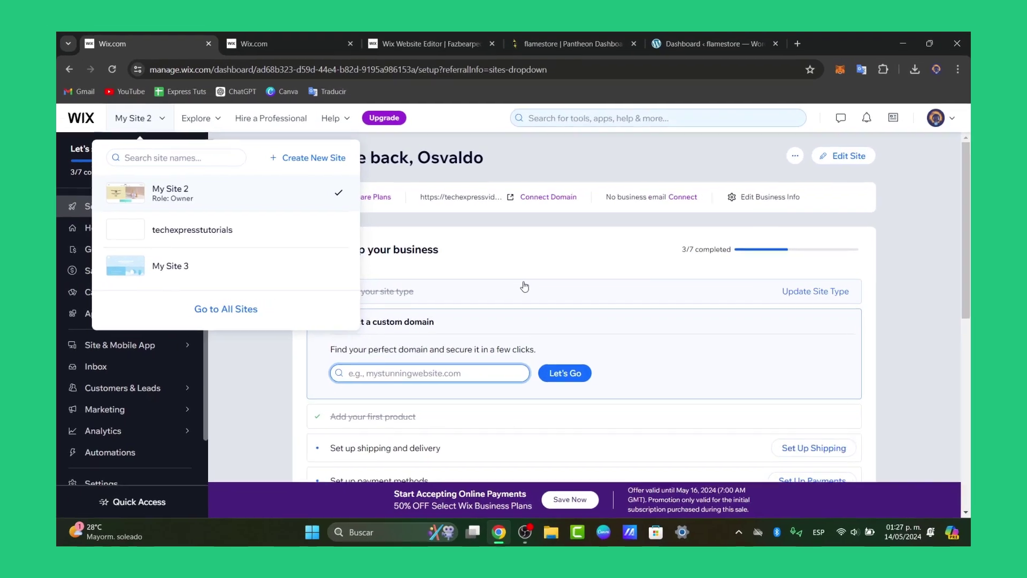
Step: Pick My Site 2 again from the Wix site list so its dashboard home loads
{"action": "left_click", "coordinate": [883, 235]}
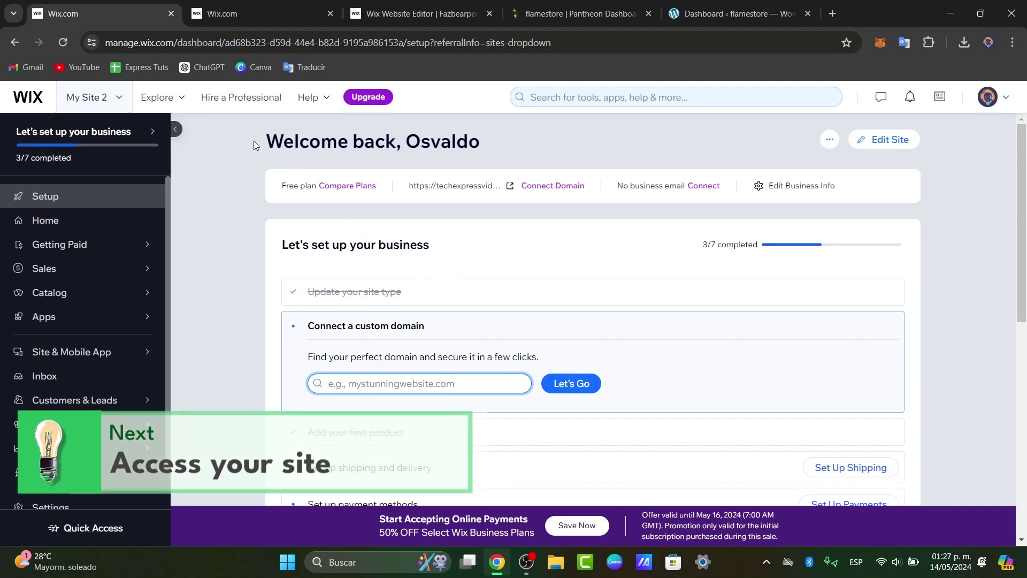
{"action": "left_click", "coordinate": [112, 102]}
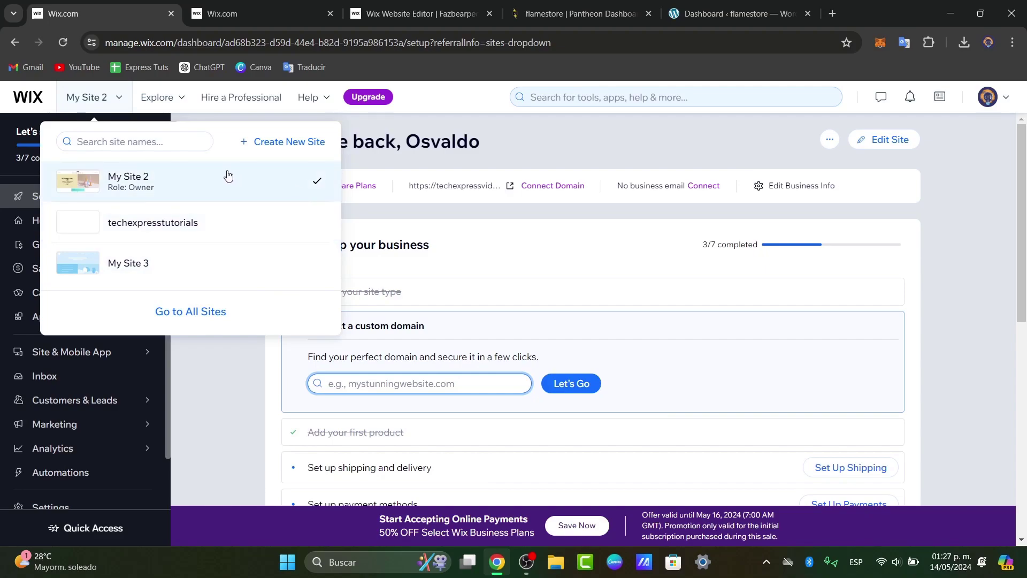
{"action": "left_click", "coordinate": [274, 188]}
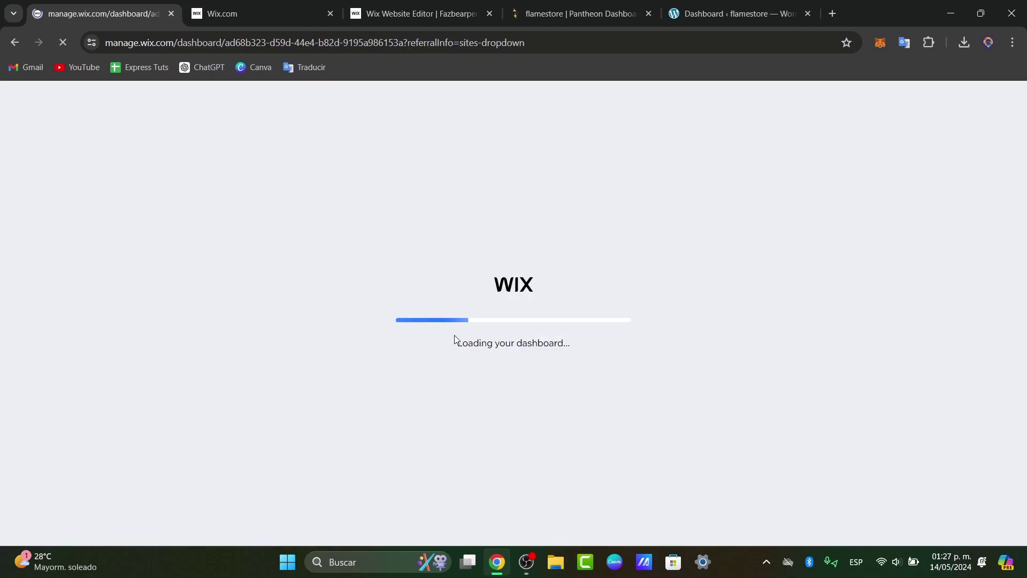
Step: Return to the 'Dashboard ‹ flamestore' WordPress admin tab
{"action": "left_click", "coordinate": [727, 7]}
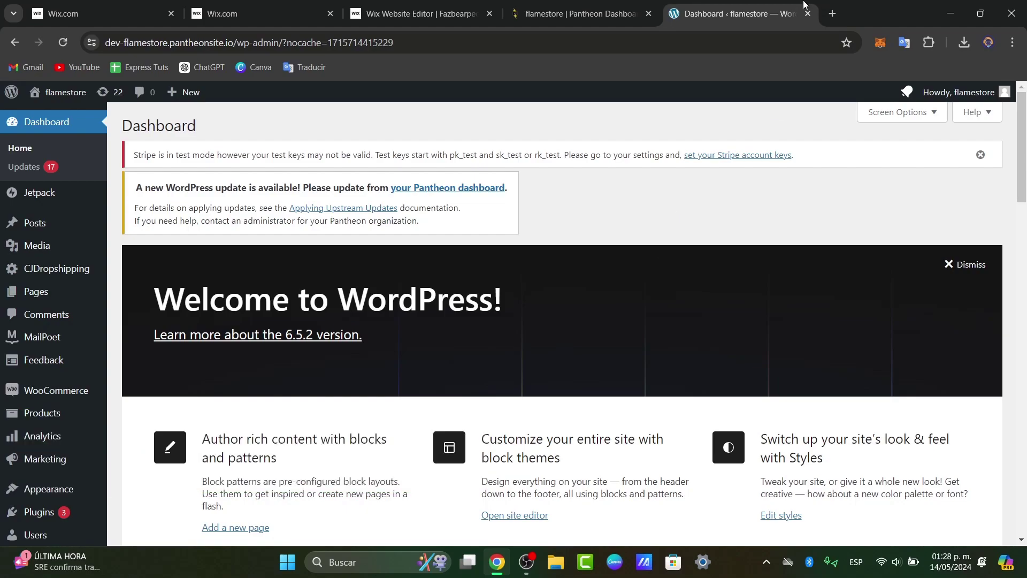
{"action": "left_click", "coordinate": [580, 13]}
{"action": "scroll", "coordinate": [589, 375], "scroll_direction": "down", "scroll_amount": 4}
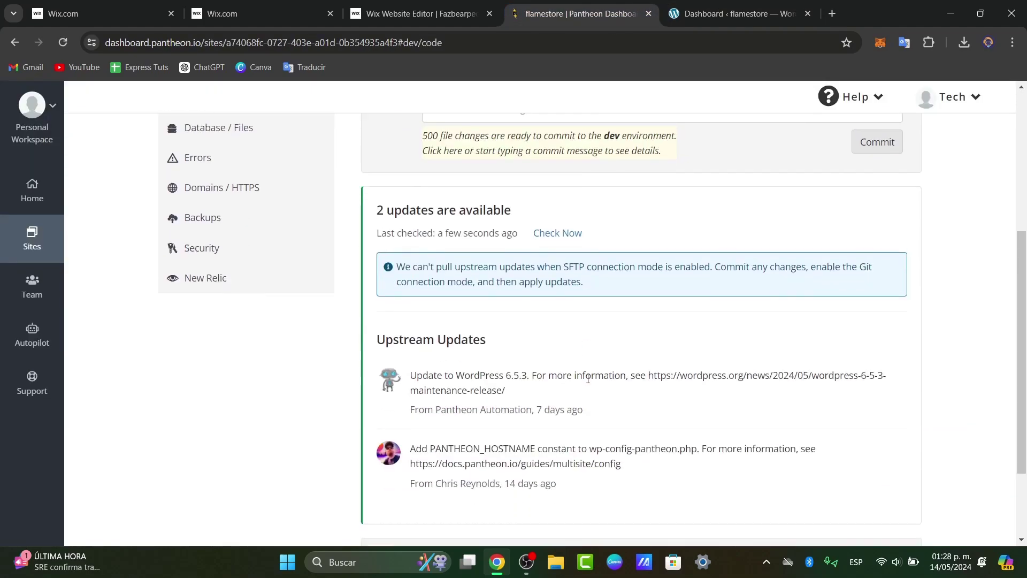
{"action": "scroll", "coordinate": [589, 375], "scroll_direction": "up", "scroll_amount": 4}
{"action": "left_click", "coordinate": [739, 13]}
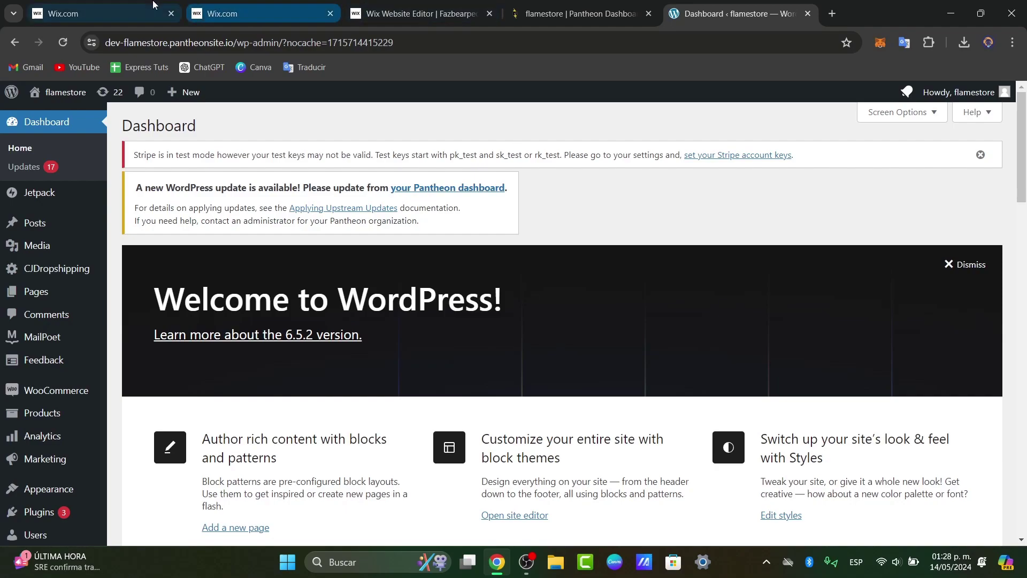
Step: From My Site 2's installed apps, go to the Wix App Market and search for 'wordpress'
{"action": "left_click", "coordinate": [101, 14]}
{"action": "left_click", "coordinate": [739, 13]}
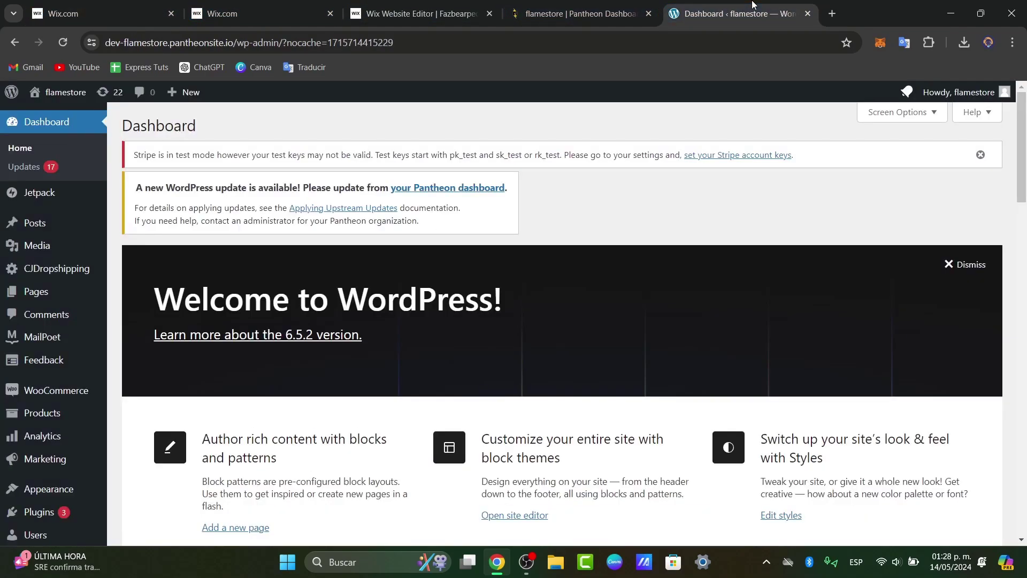
{"action": "left_click", "coordinate": [80, 5]}
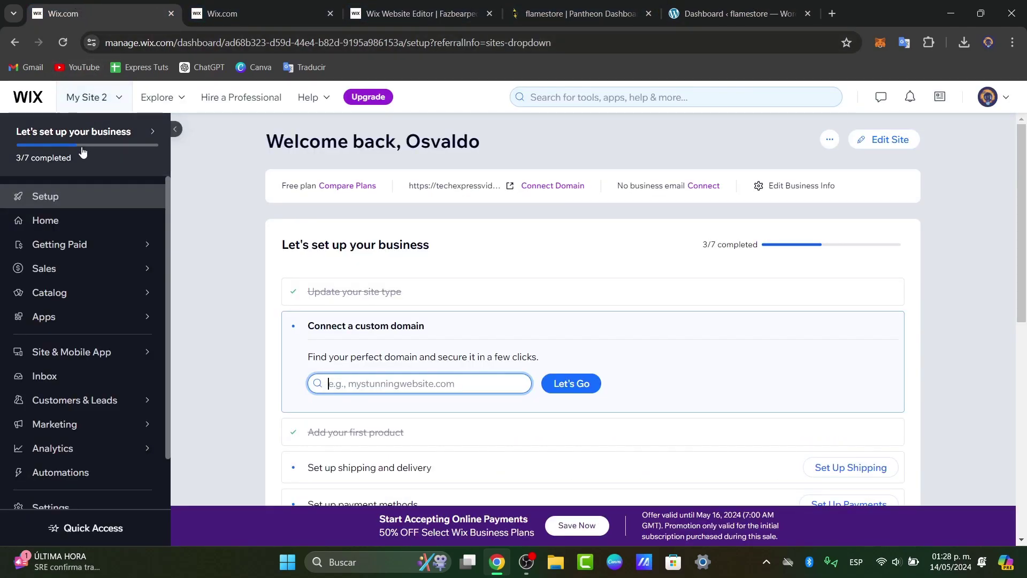
{"action": "left_click", "coordinate": [69, 316]}
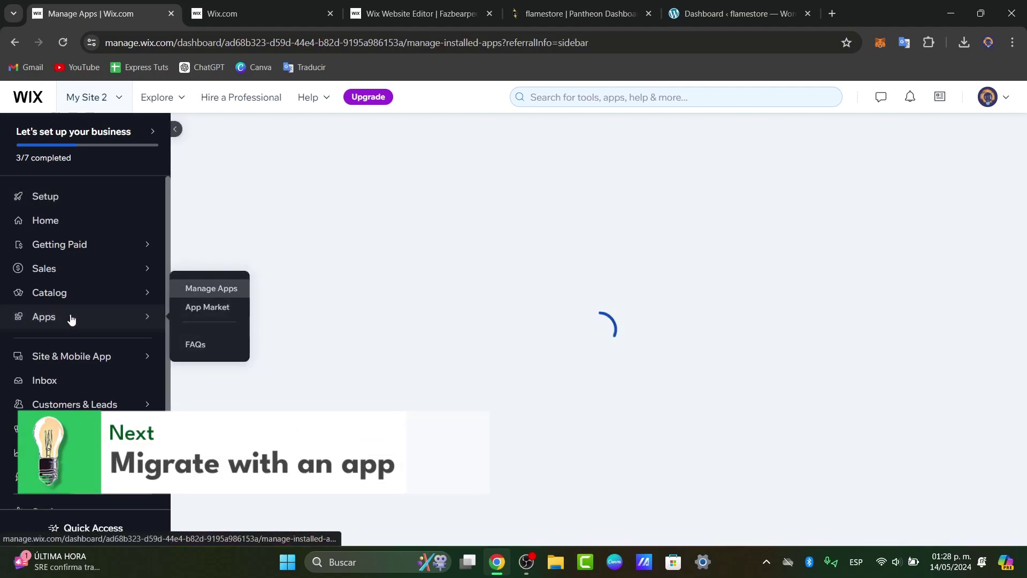
{"action": "left_click", "coordinate": [79, 356]}
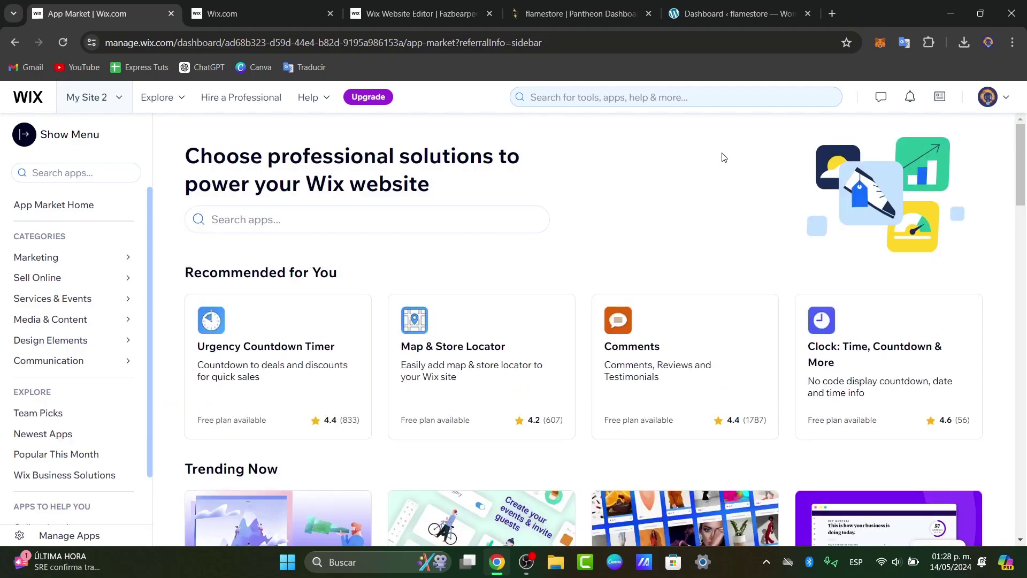
{"action": "left_click", "coordinate": [688, 91]}
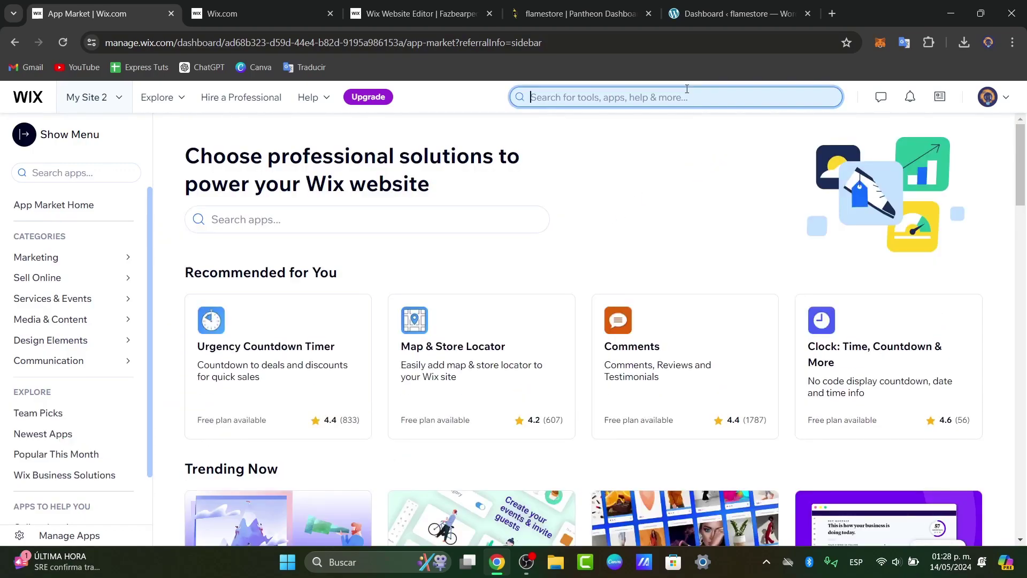
{"action": "type", "text": "wordpress"}
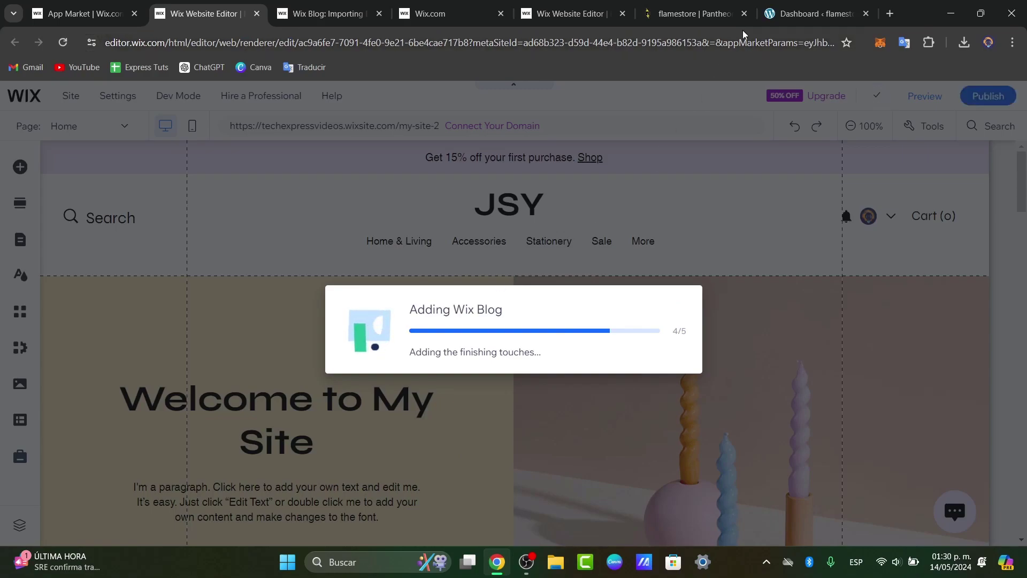
Step: Back in the WordPress admin, go to the Add New Plugin page
{"action": "left_click", "coordinate": [785, 6]}
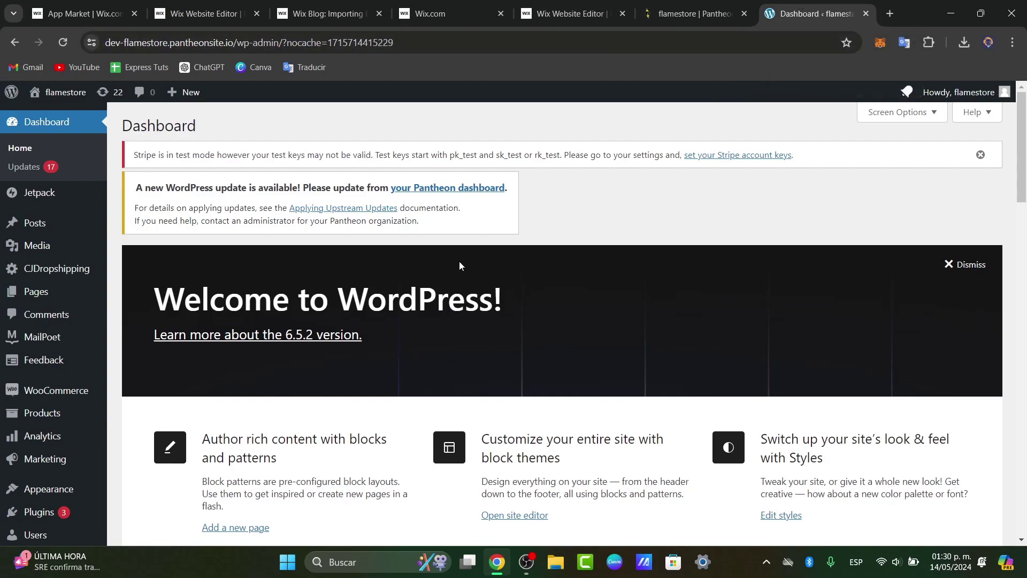
{"action": "scroll", "coordinate": [64, 455], "scroll_direction": "down", "scroll_amount": 3}
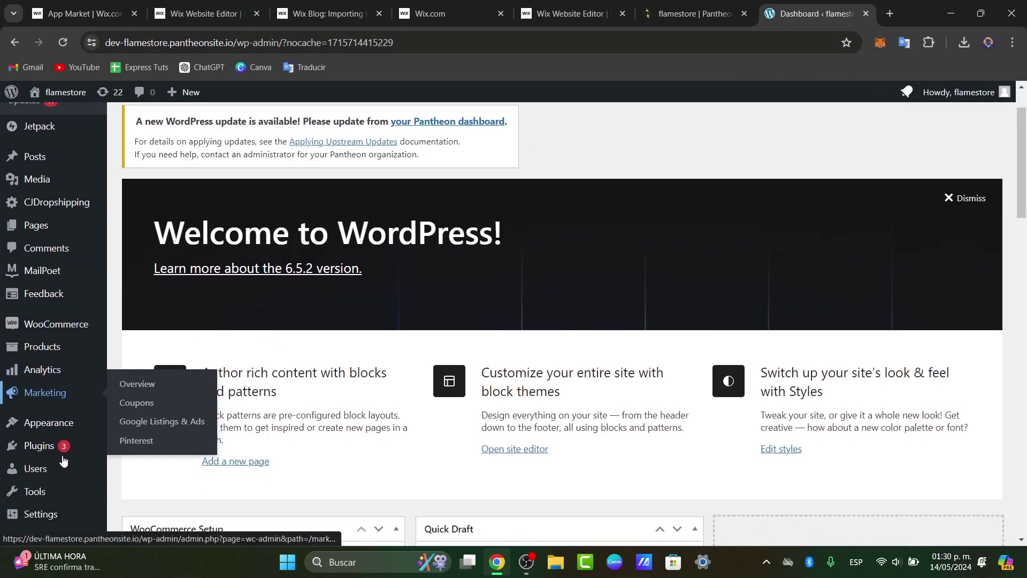
{"action": "mouse_move", "coordinate": [63, 461]}
{"action": "mouse_move", "coordinate": [27, 441]}
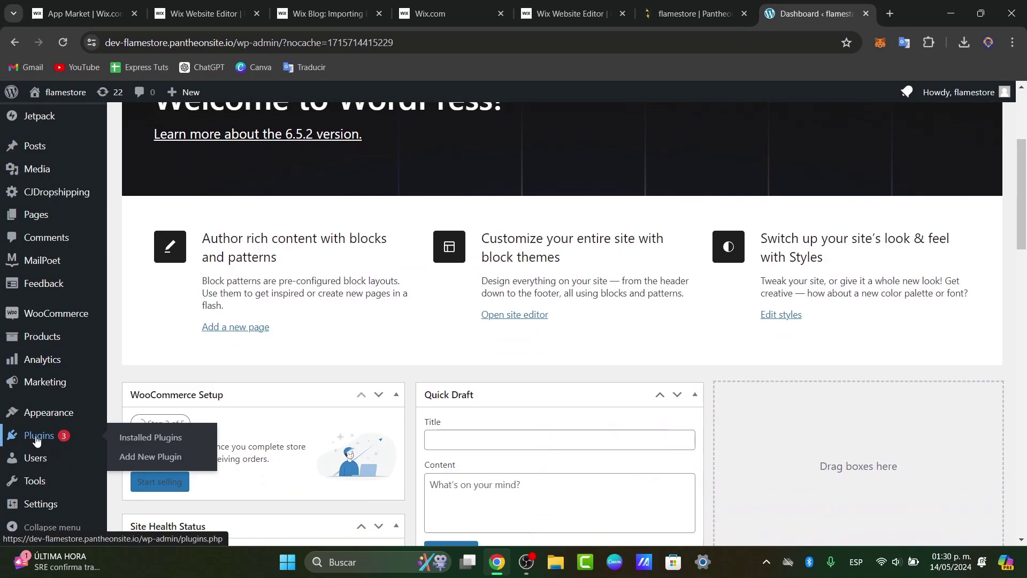
{"action": "left_click", "coordinate": [157, 459]}
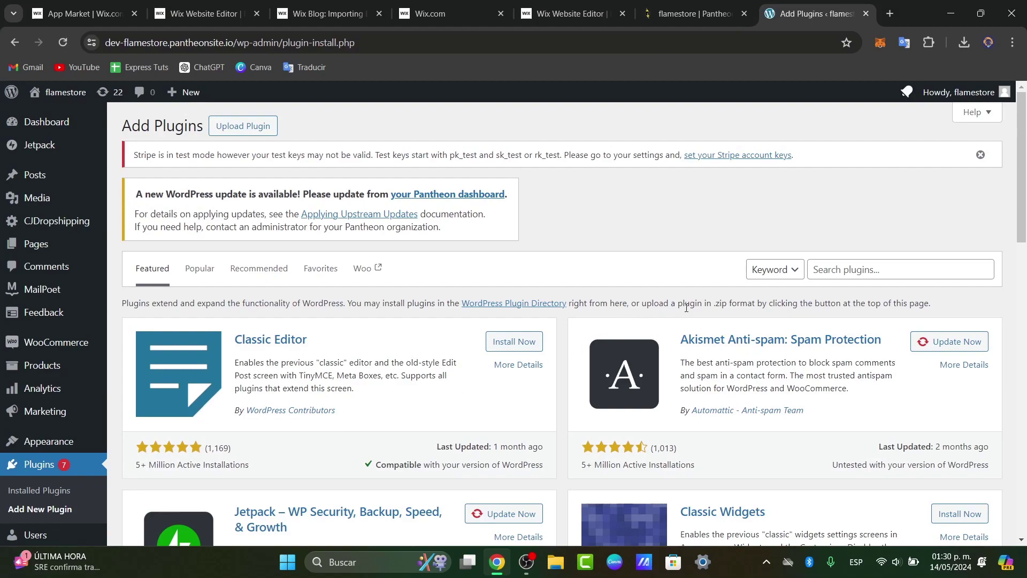
Step: Search plugins for 'wix' and browse the 38 results, including Import XML and RSS Feeds
{"action": "left_click", "coordinate": [827, 268]}
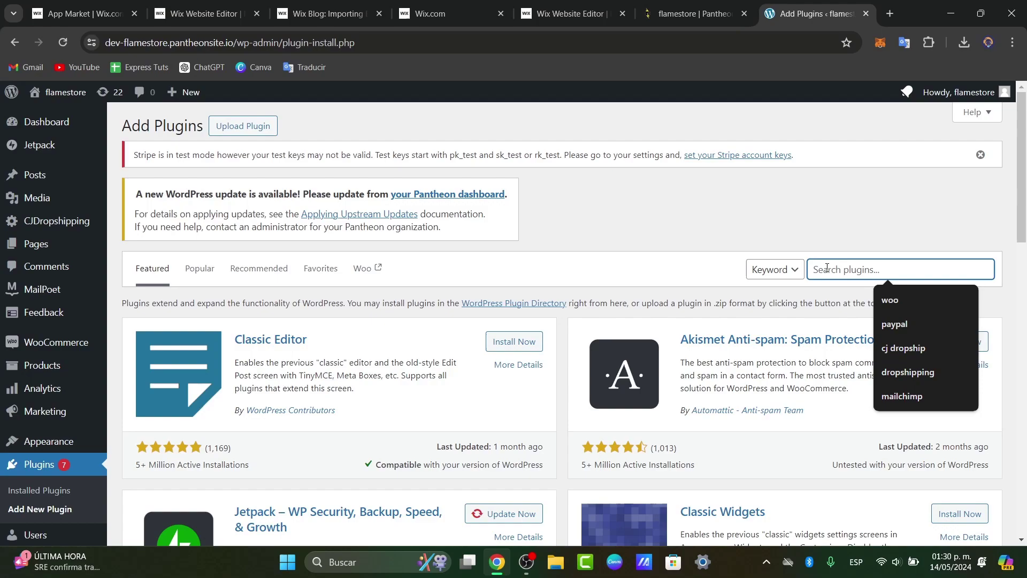
{"action": "type", "text": "wix"}
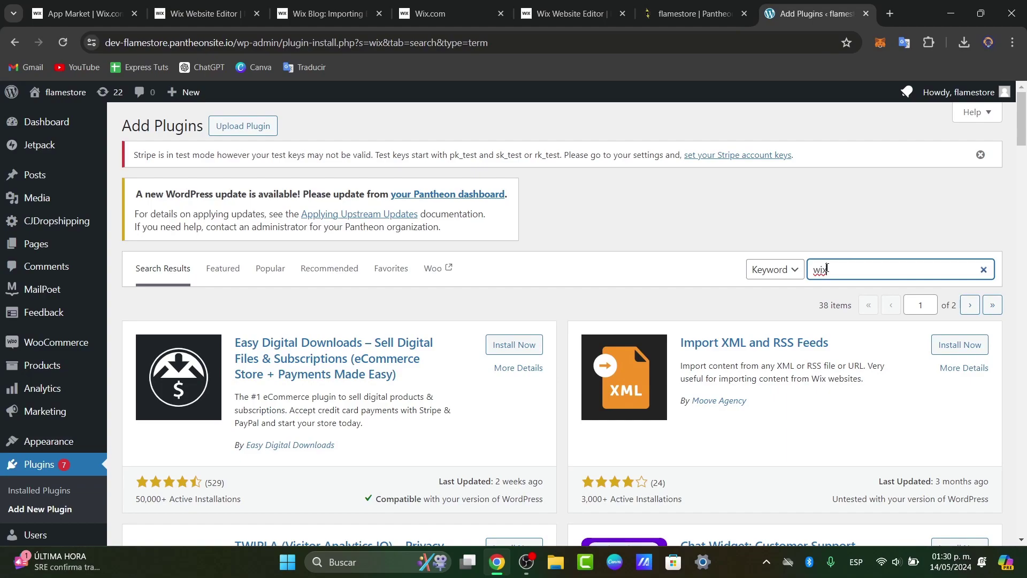
{"action": "scroll", "coordinate": [827, 268], "scroll_direction": "down", "scroll_amount": 2}
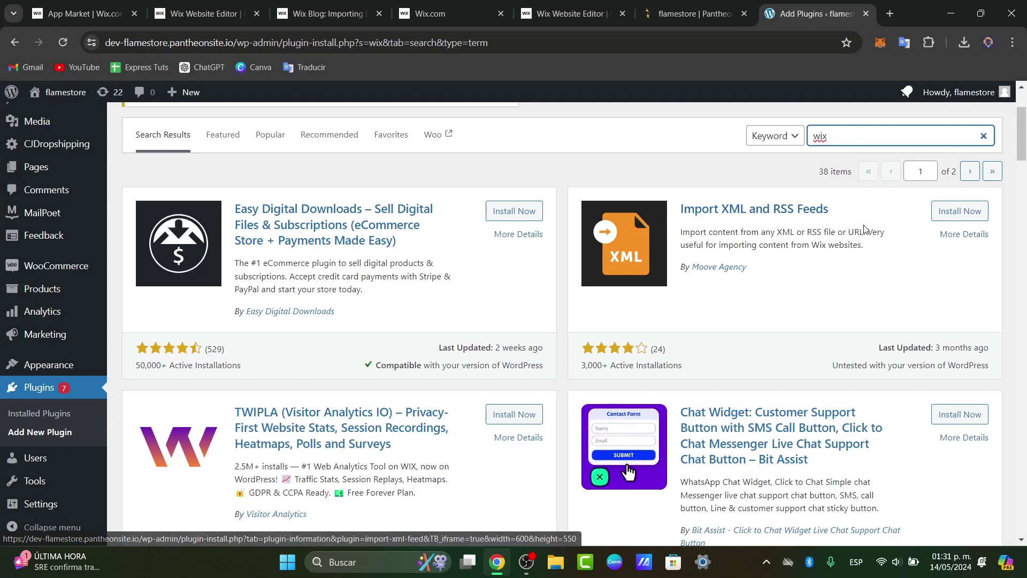
{"action": "scroll", "coordinate": [842, 247], "scroll_direction": "down", "scroll_amount": 2}
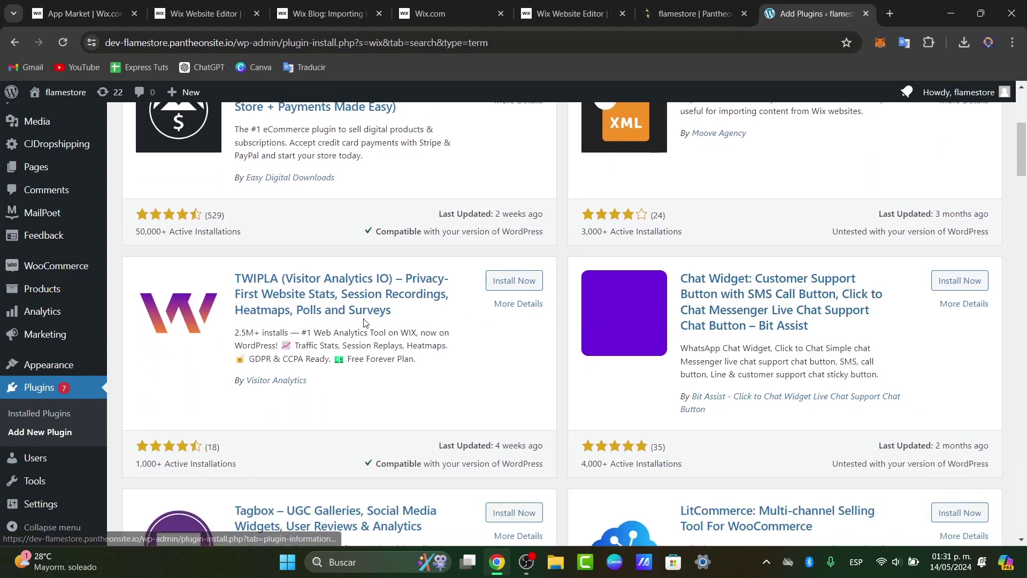
{"action": "scroll", "coordinate": [278, 323], "scroll_direction": "down", "scroll_amount": 3}
{"action": "scroll", "coordinate": [277, 323], "scroll_direction": "down", "scroll_amount": 8}
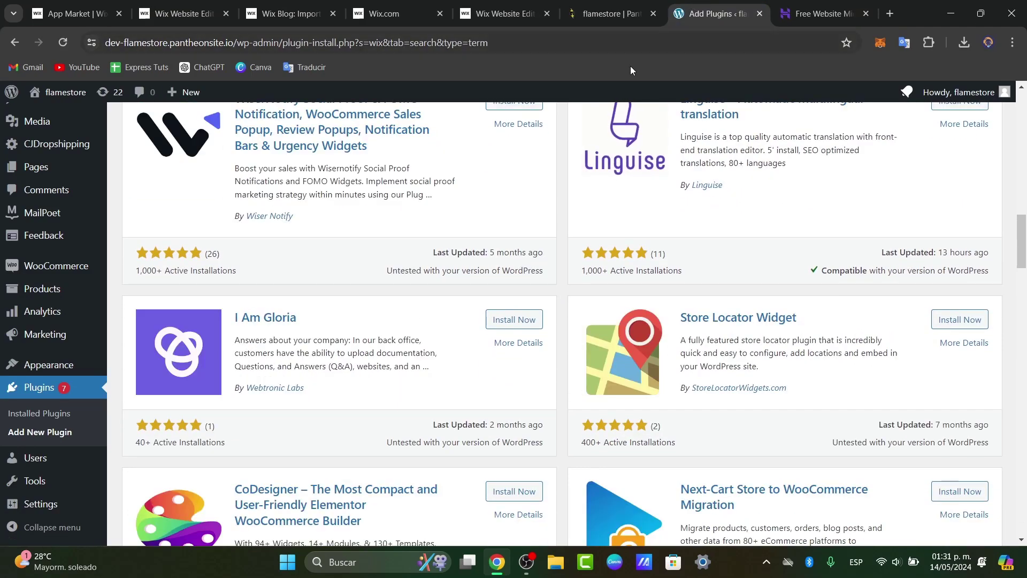
Step: Review the Hostinger Premium Web Hosting checkout, then return to My Site 2's Wix Settings
{"action": "left_click", "coordinate": [588, 18]}
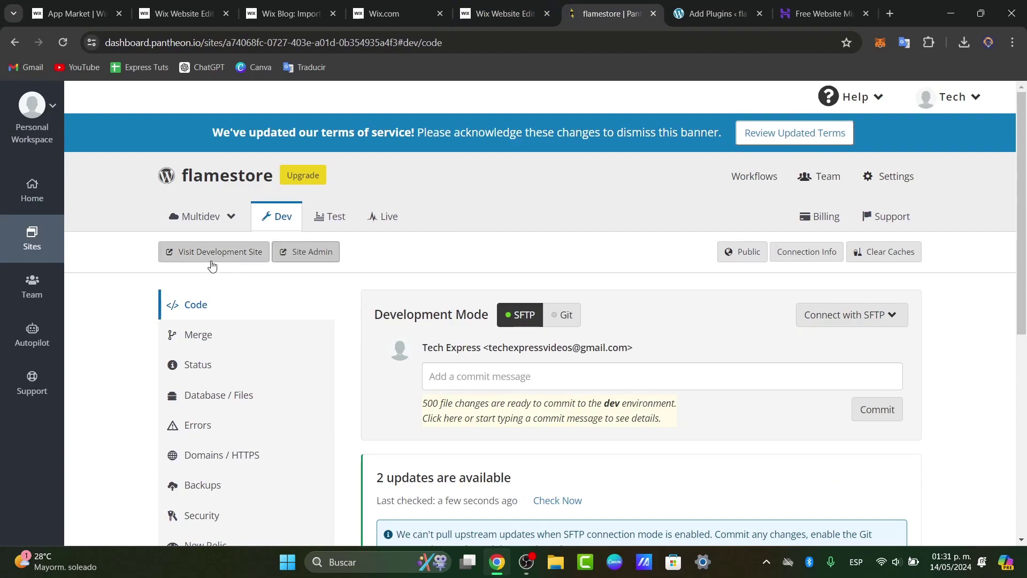
{"action": "left_click", "coordinate": [853, 11]}
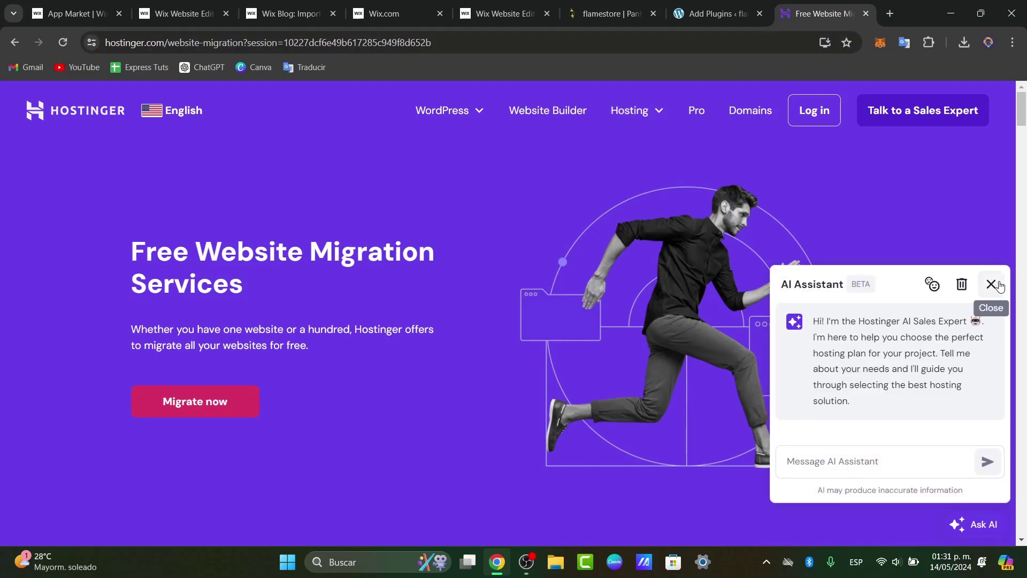
{"action": "left_click", "coordinate": [991, 284]}
{"action": "scroll", "coordinate": [734, 265], "scroll_direction": "down", "scroll_amount": 10}
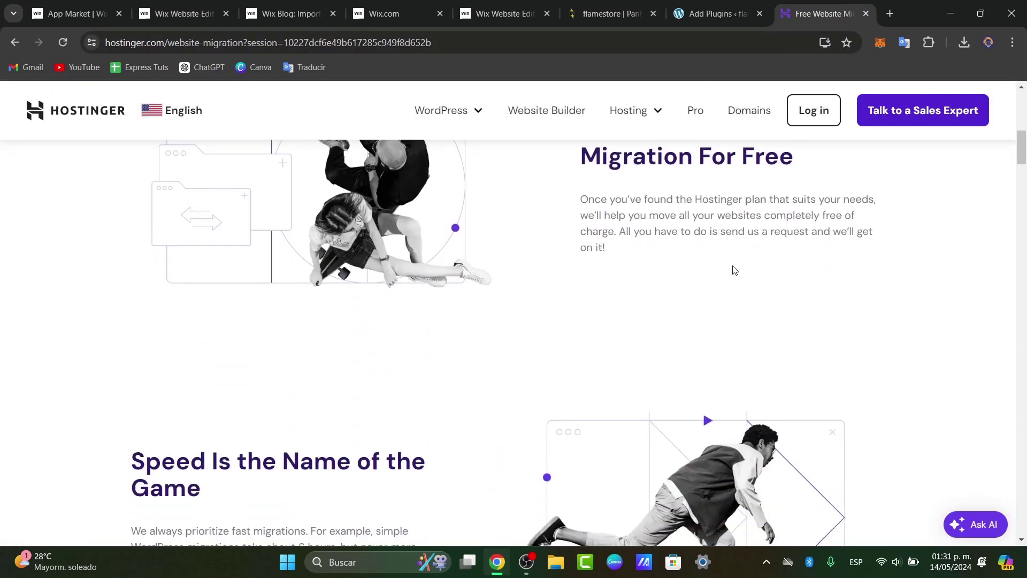
{"action": "scroll", "coordinate": [267, 295], "scroll_direction": "up", "scroll_amount": 7}
{"action": "scroll", "coordinate": [202, 273], "scroll_direction": "down", "scroll_amount": 15}
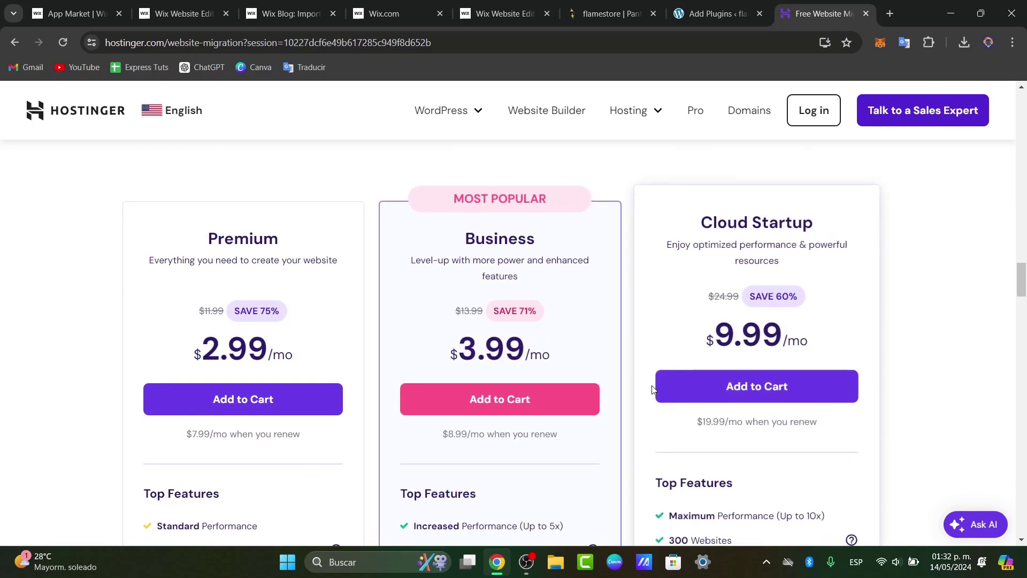
{"action": "scroll", "coordinate": [652, 389], "scroll_direction": "down", "scroll_amount": 4}
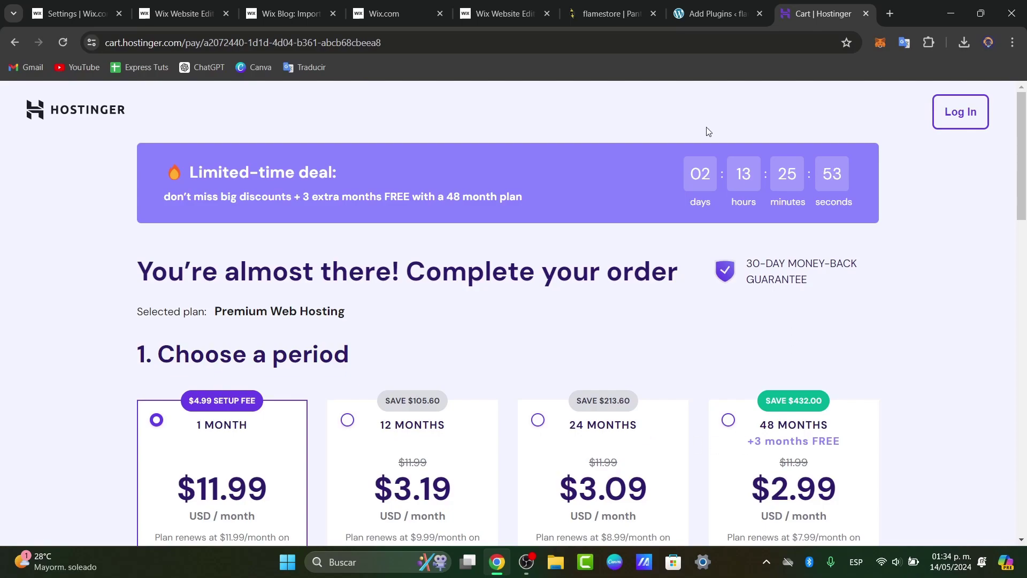
{"action": "left_click", "coordinate": [716, 13]}
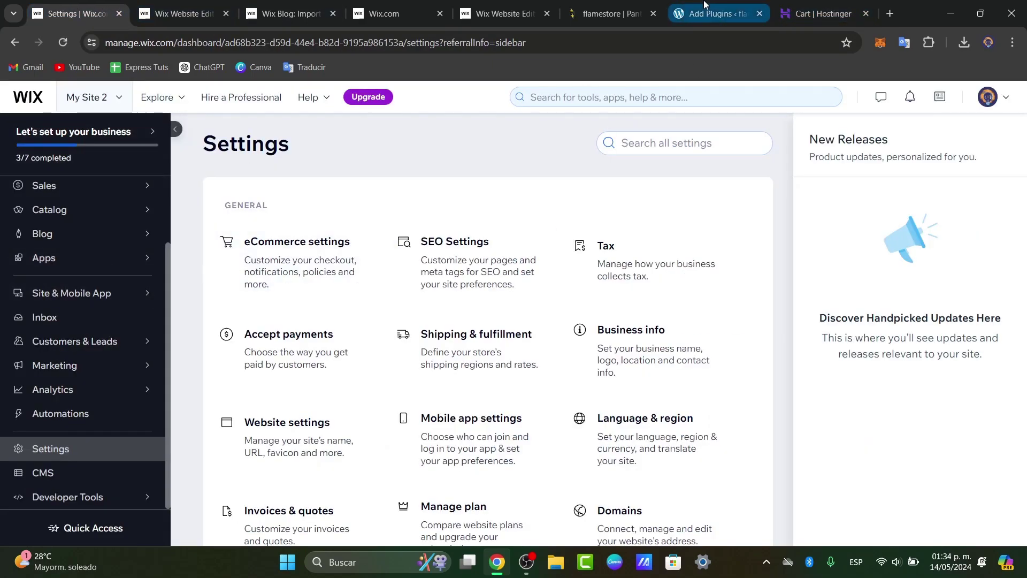
Step: Install the Import XML and RSS Feeds plugin from the 'wix' plugin search results
{"action": "mouse_move", "coordinate": [698, 18]}
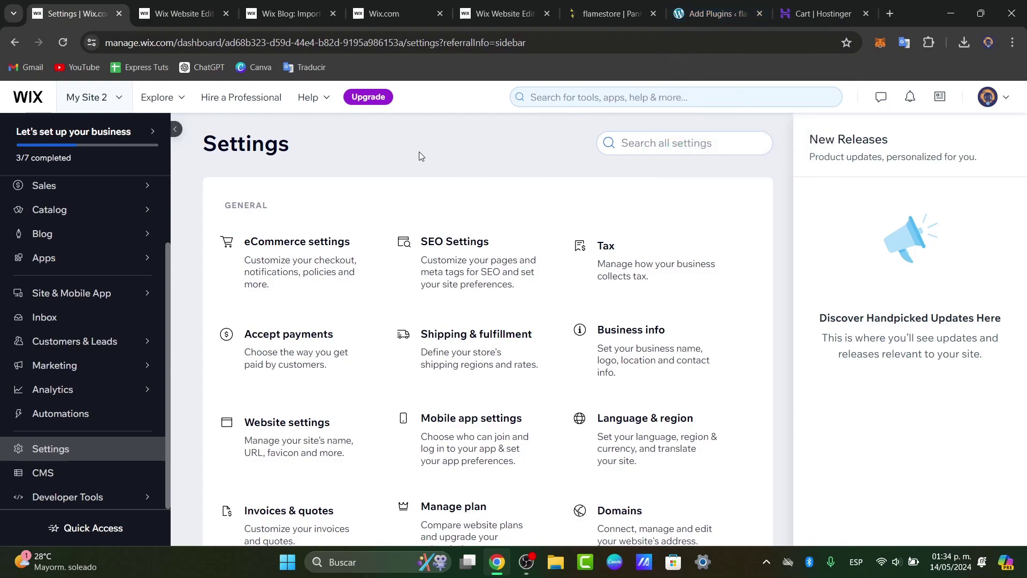
{"action": "left_click", "coordinate": [118, 154]}
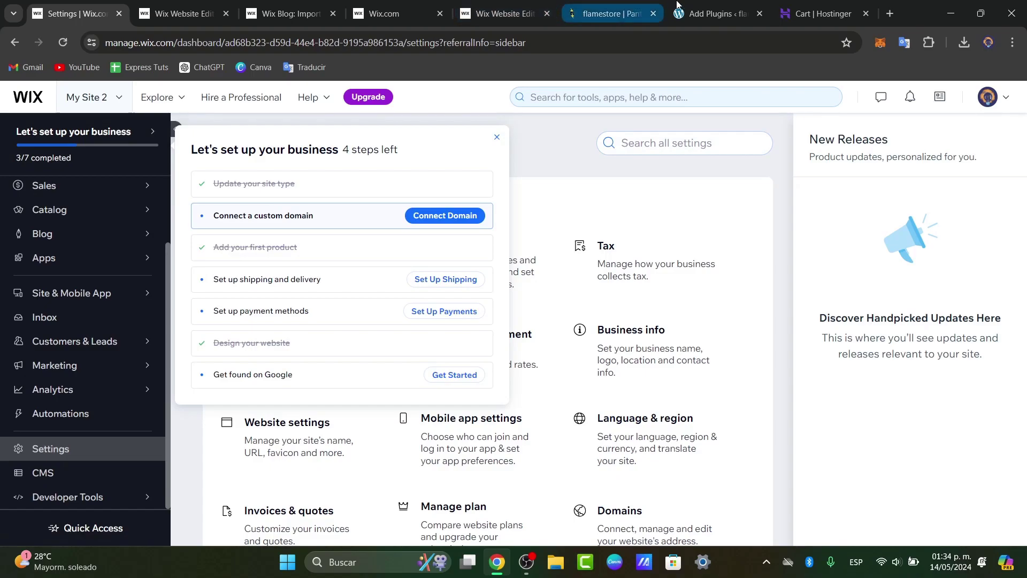
{"action": "left_click", "coordinate": [819, 13]}
{"action": "left_click", "coordinate": [712, 14]}
{"action": "scroll", "coordinate": [803, 289], "scroll_direction": "up", "scroll_amount": 6}
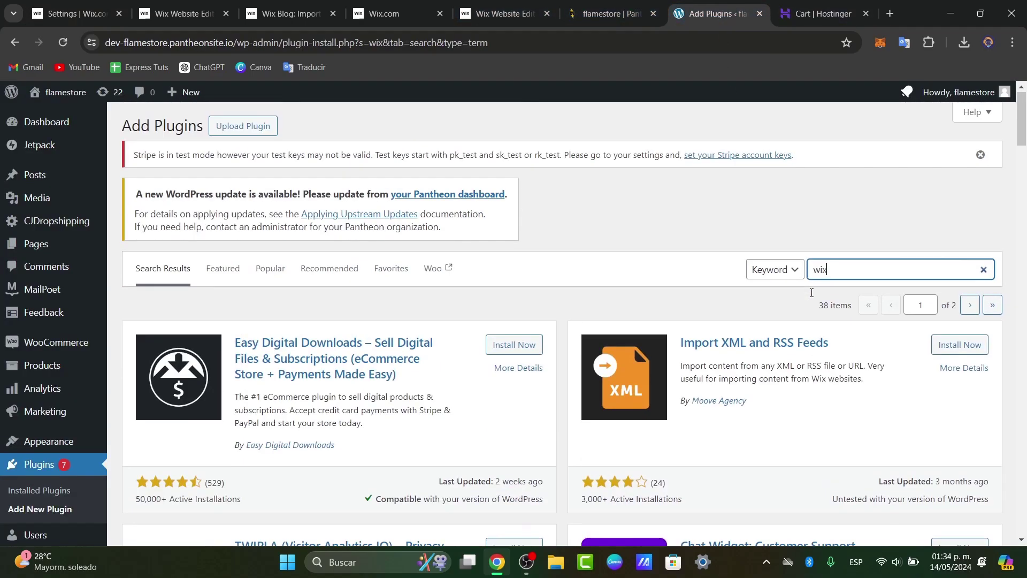
{"action": "scroll", "coordinate": [749, 281], "scroll_direction": "down", "scroll_amount": 1}
{"action": "left_click", "coordinate": [737, 278]}
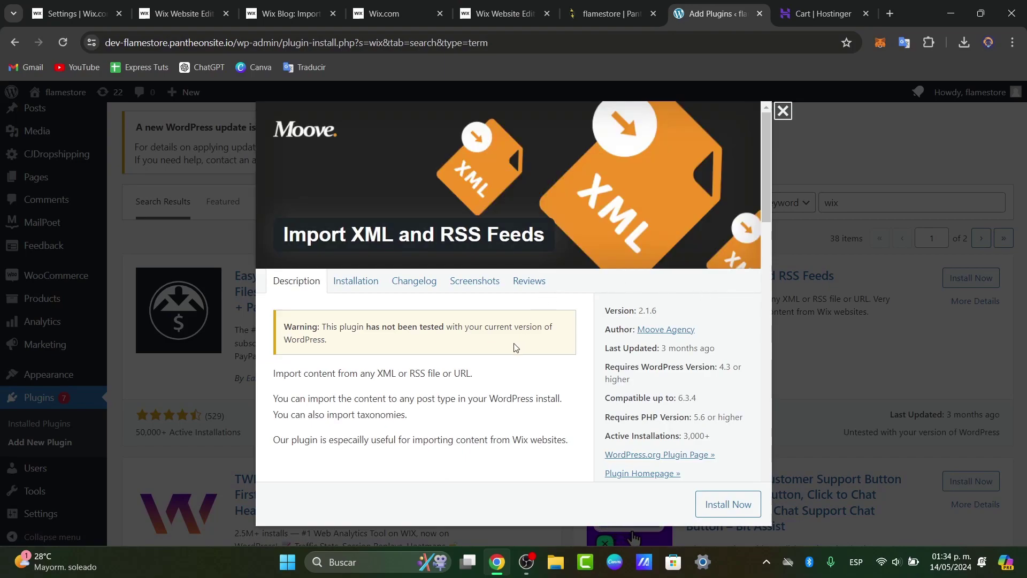
{"action": "left_click", "coordinate": [730, 508]}
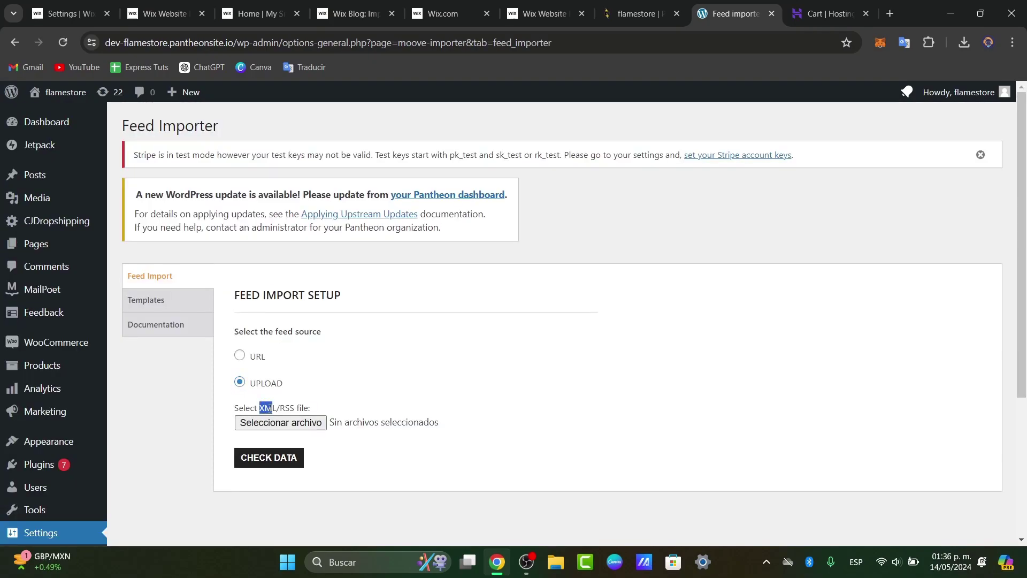
Step: Switch the feed importer's source to URL, select the file URL field, and open Pages
{"action": "left_click", "coordinate": [257, 355]}
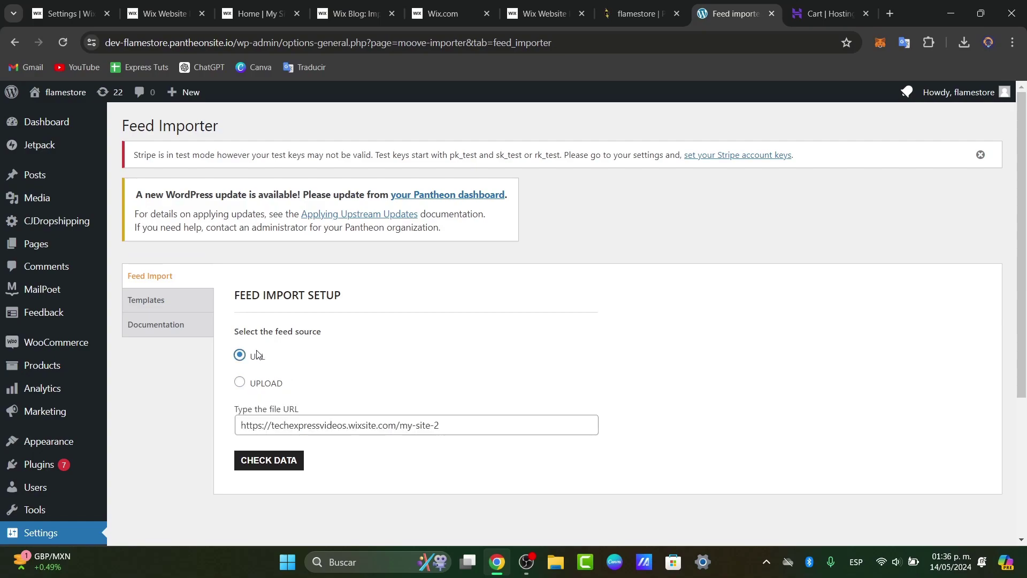
{"action": "left_click", "coordinate": [377, 422]}
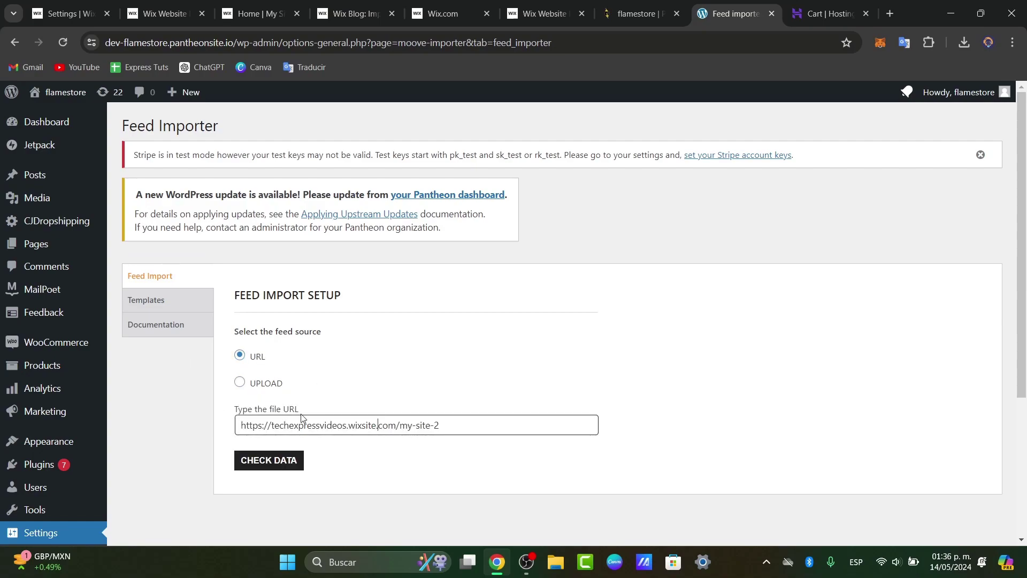
{"action": "left_click", "coordinate": [53, 244]}
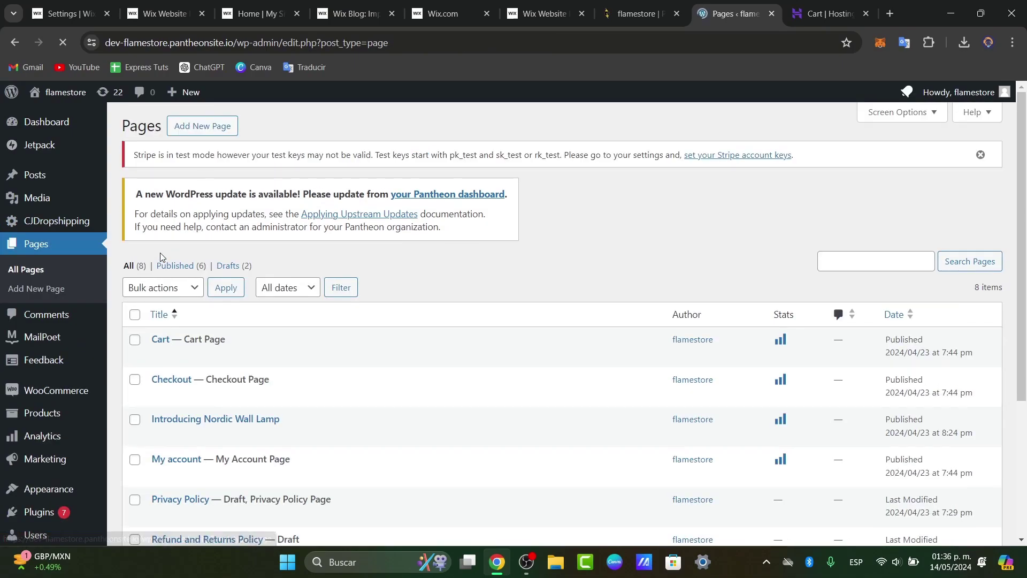
Step: View the Cart page on the live flamestore site, showing an empty cart
{"action": "scroll", "coordinate": [303, 402], "scroll_direction": "down", "scroll_amount": 2}
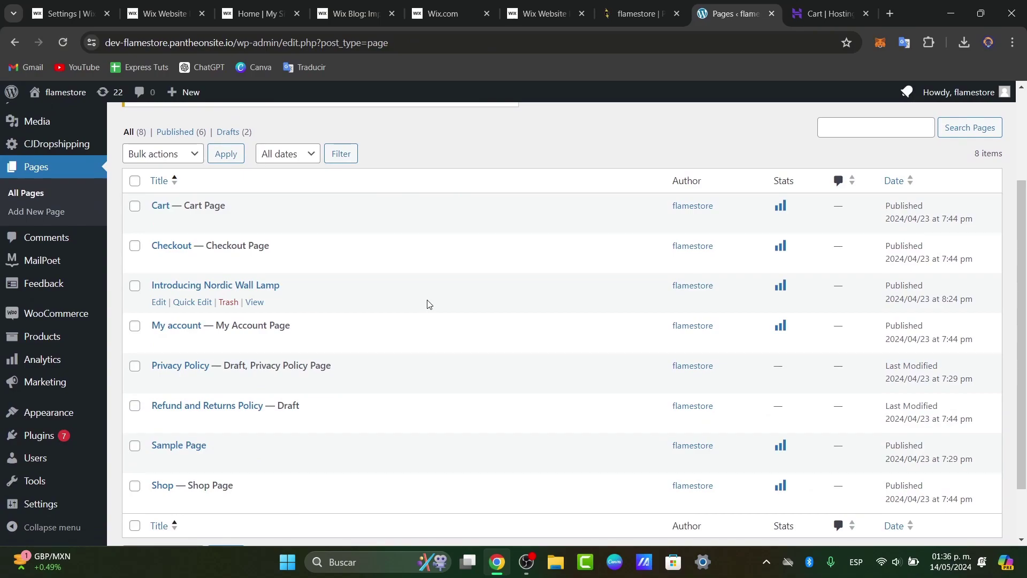
{"action": "left_click_drag", "start_coordinate": [894, 212], "coordinate": [922, 213]}
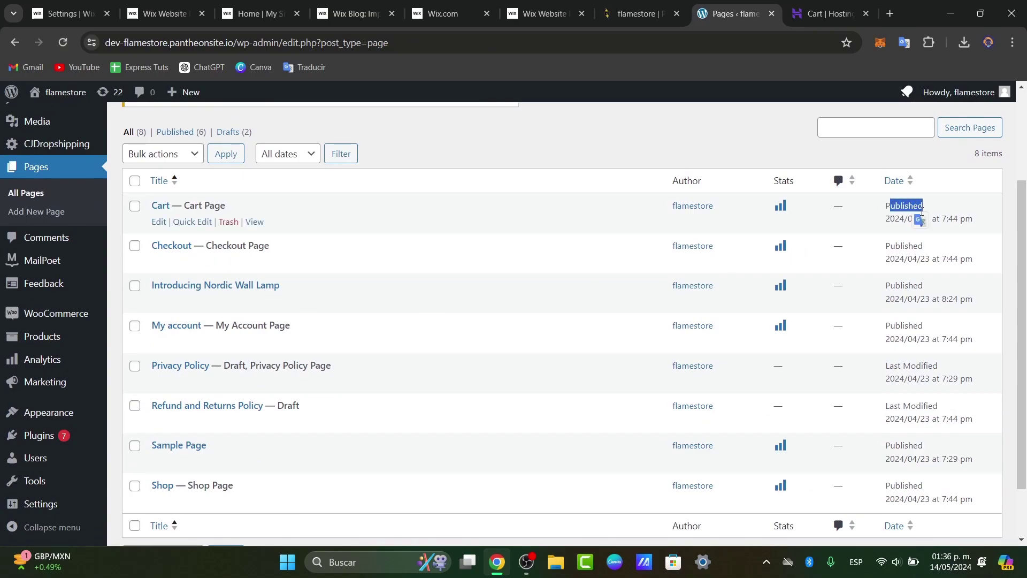
{"action": "left_click", "coordinate": [252, 223]}
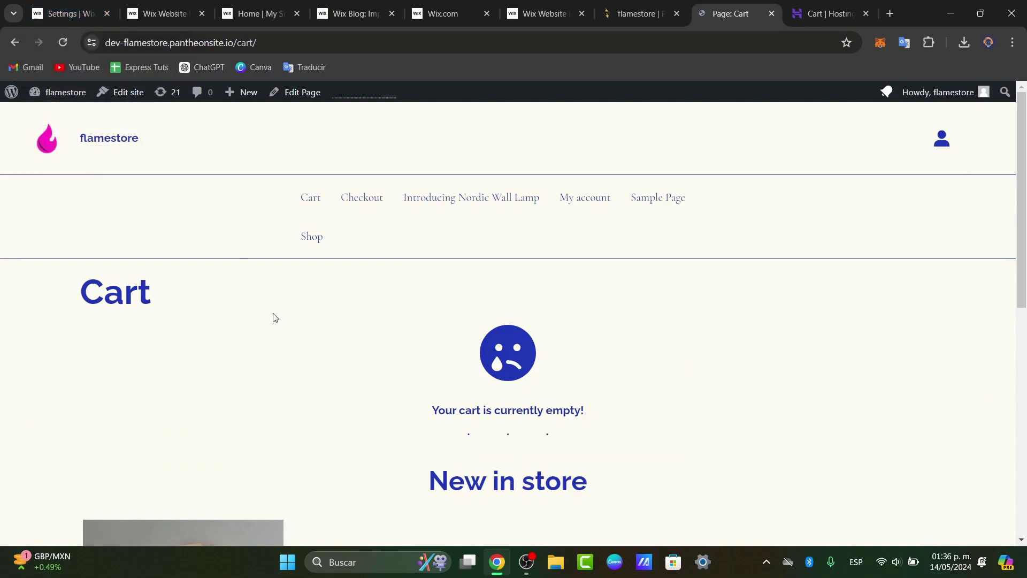
{"action": "scroll", "coordinate": [428, 367], "scroll_direction": "down", "scroll_amount": 7}
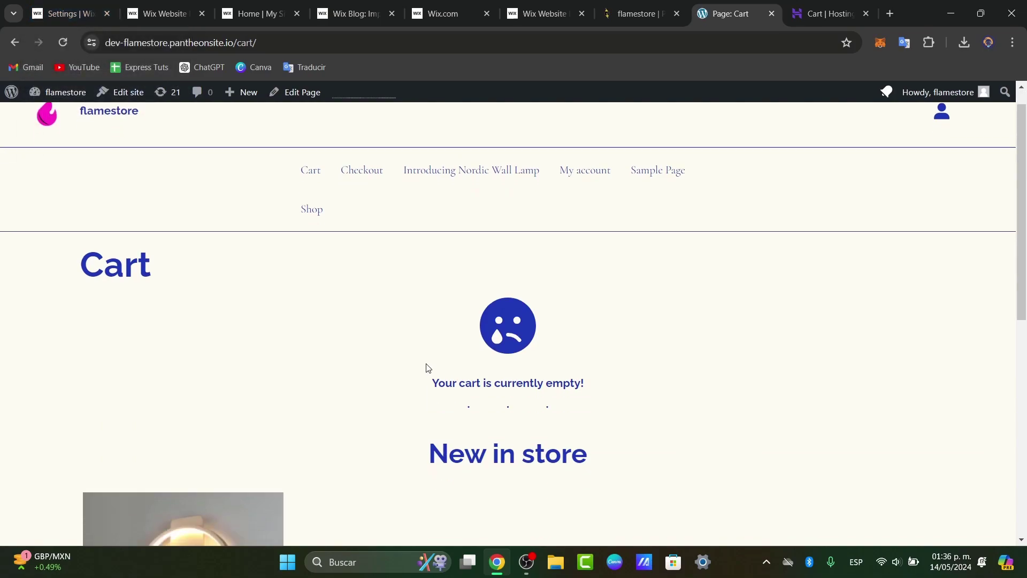
{"action": "scroll", "coordinate": [426, 364], "scroll_direction": "up", "scroll_amount": 7}
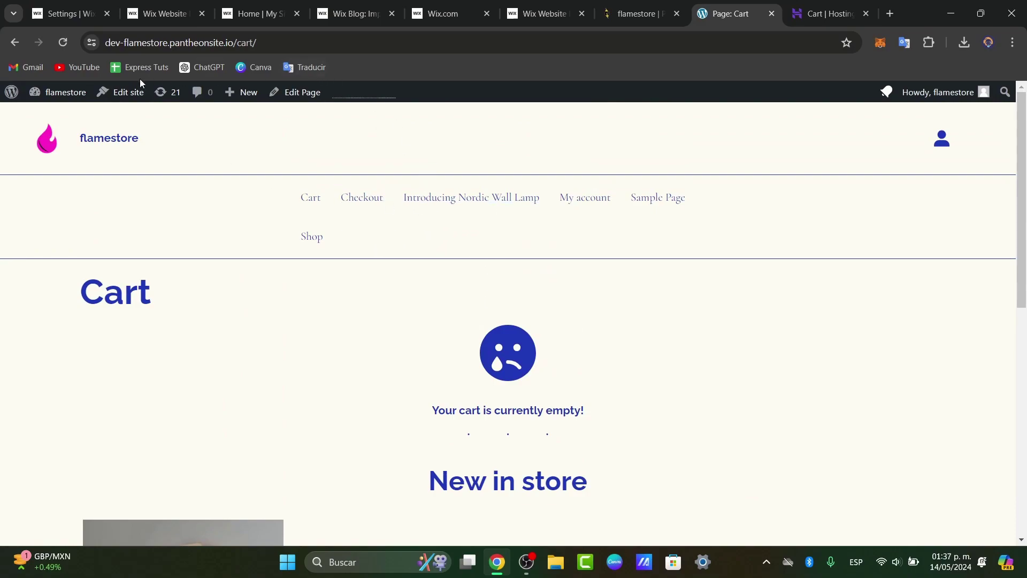
Step: Leave the live Cart page for the WordPress admin About page
{"action": "left_click", "coordinate": [16, 94]}
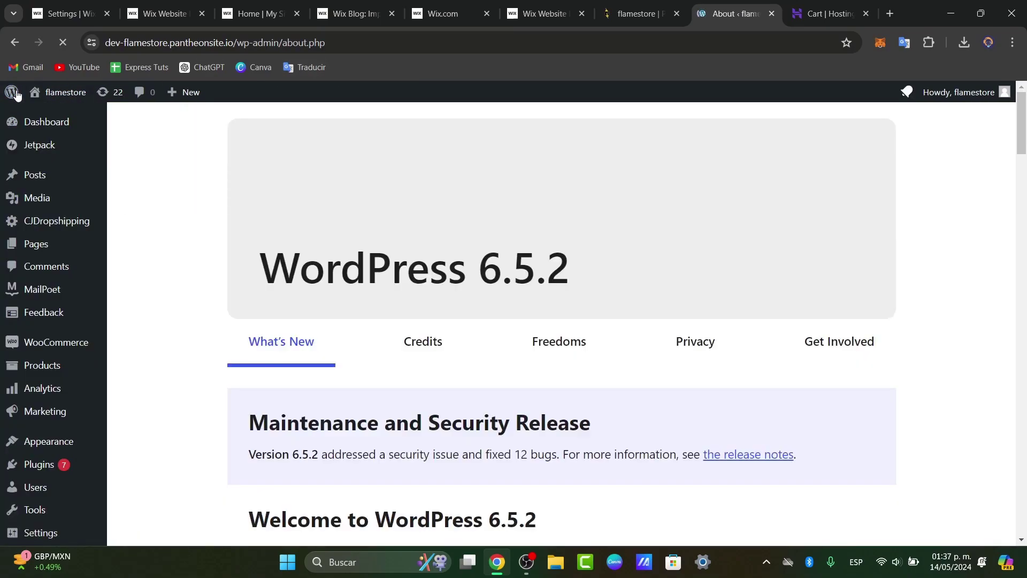
{"action": "key", "text": "ctrl+1"}
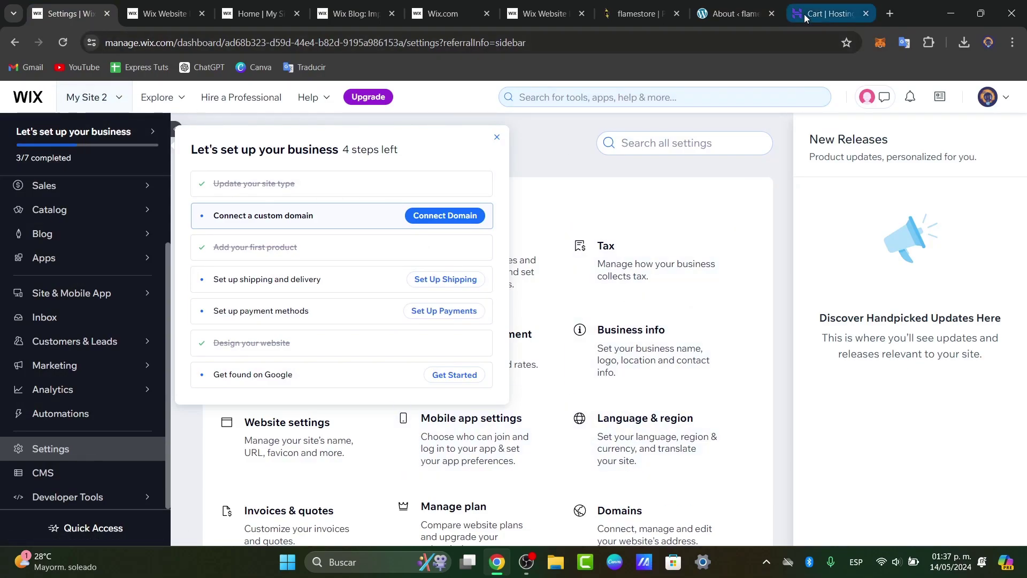
{"action": "left_click", "coordinate": [733, 13]}
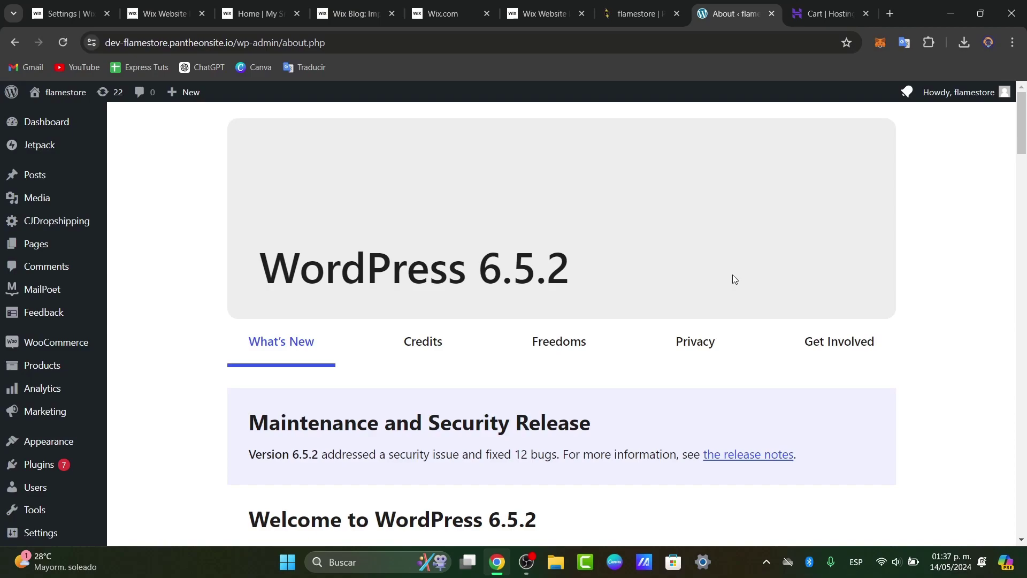
Step: Confirm Import XML and RSS Feeds is in Installed Plugins, then return to Wix Settings
{"action": "left_click", "coordinate": [43, 470]}
{"action": "scroll", "coordinate": [328, 425], "scroll_direction": "down", "scroll_amount": 3}
{"action": "scroll", "coordinate": [329, 425], "scroll_direction": "down", "scroll_amount": 8}
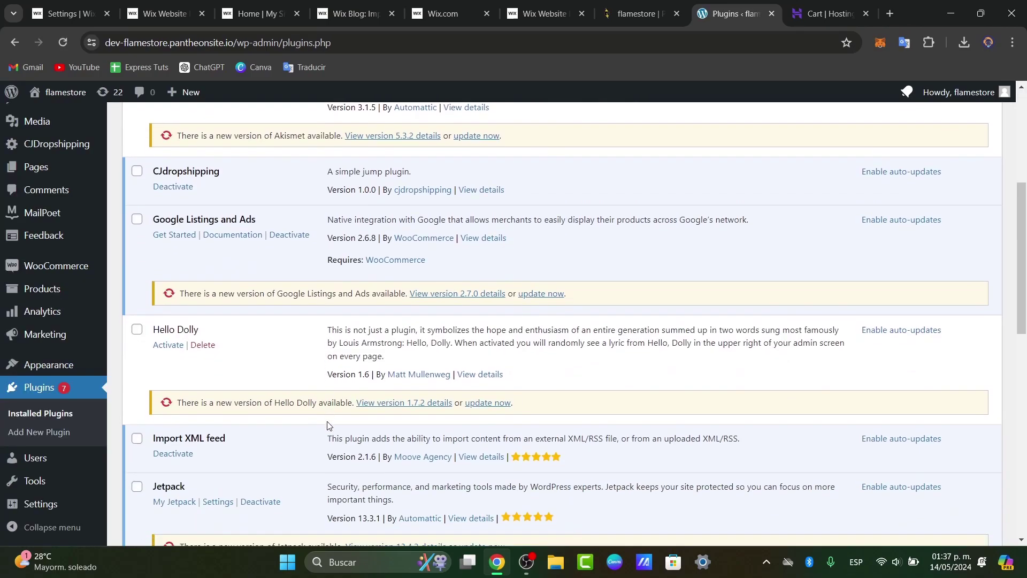
{"action": "scroll", "coordinate": [329, 426], "scroll_direction": "down", "scroll_amount": 4}
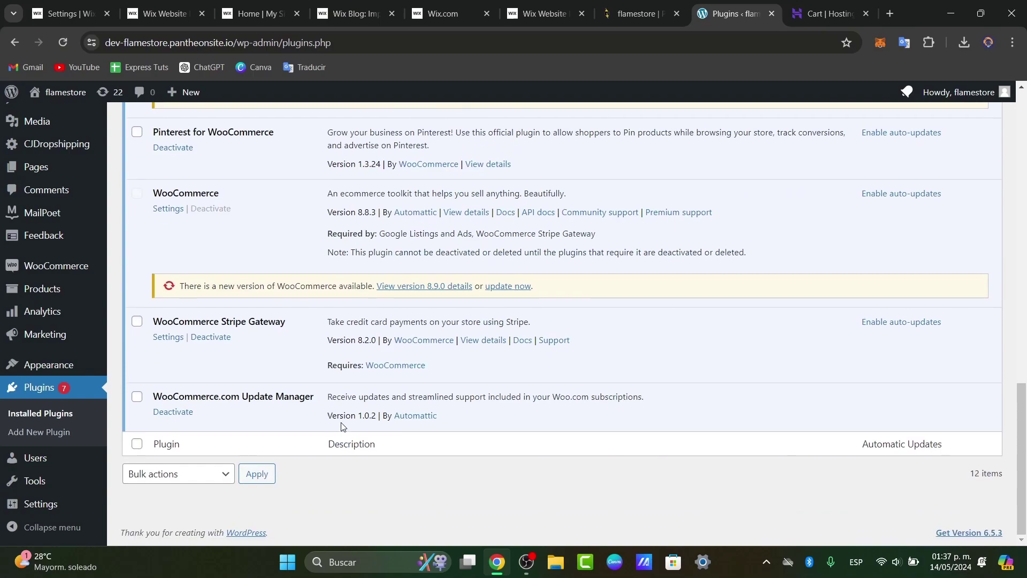
{"action": "left_click", "coordinate": [96, 6]}
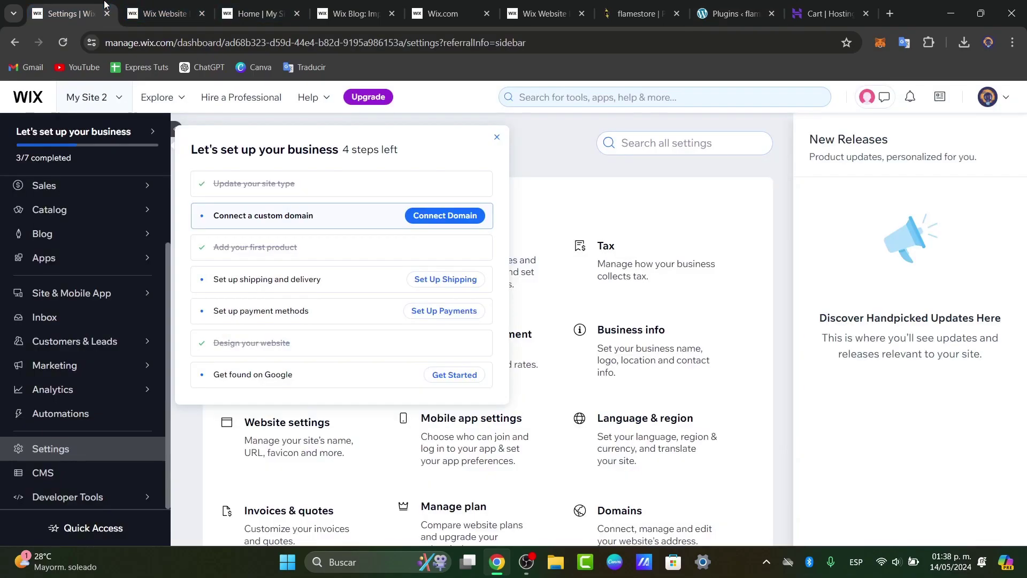
{"action": "mouse_move", "coordinate": [841, 4]}
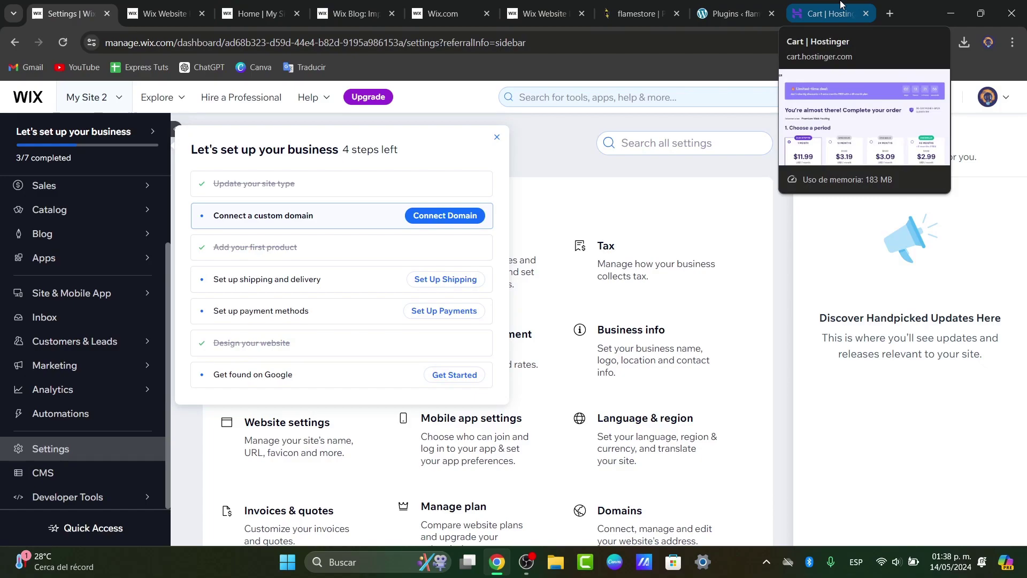
Step: Open IONOS's WordPress Hosting page in a new tab and scroll to the WordPress plans
{"action": "left_click", "coordinate": [890, 13]}
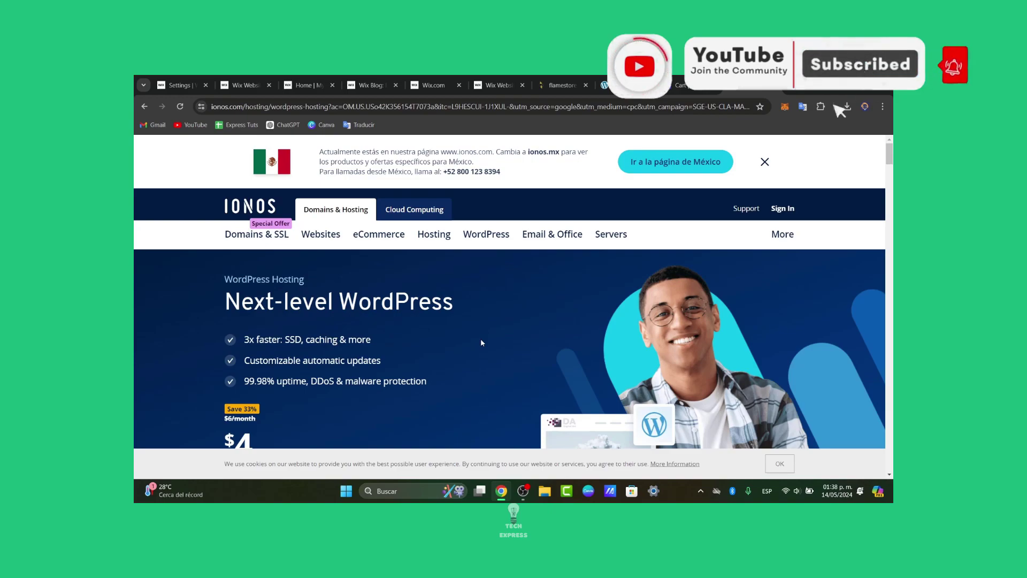
{"action": "scroll", "coordinate": [662, 291], "scroll_direction": "down", "scroll_amount": 5}
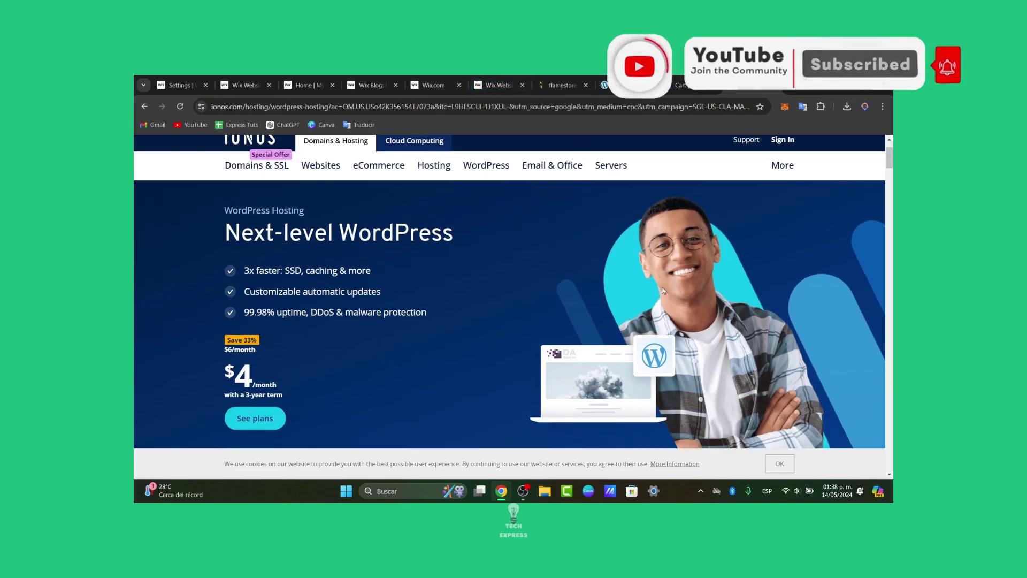